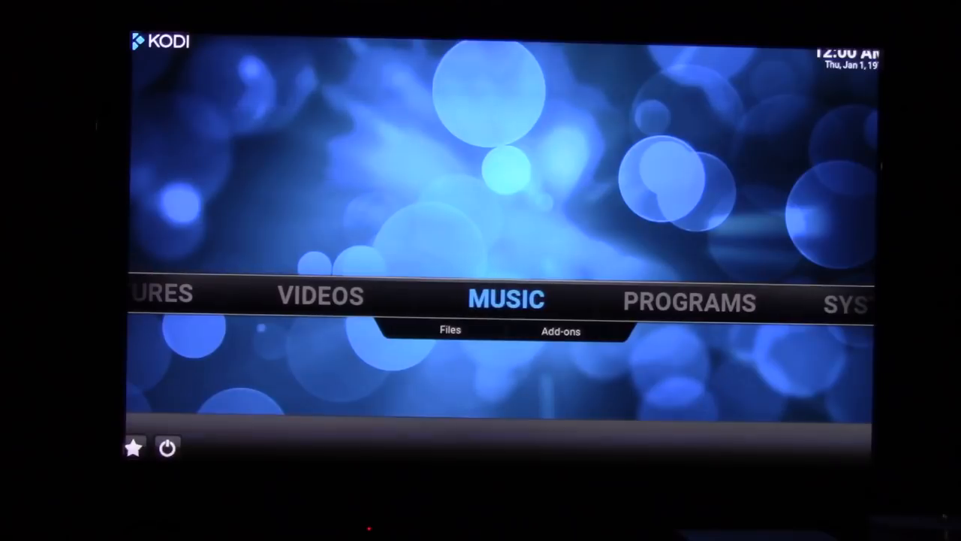
Step: Navigate the home menu to System and enter Kodi's settings
key(Left)
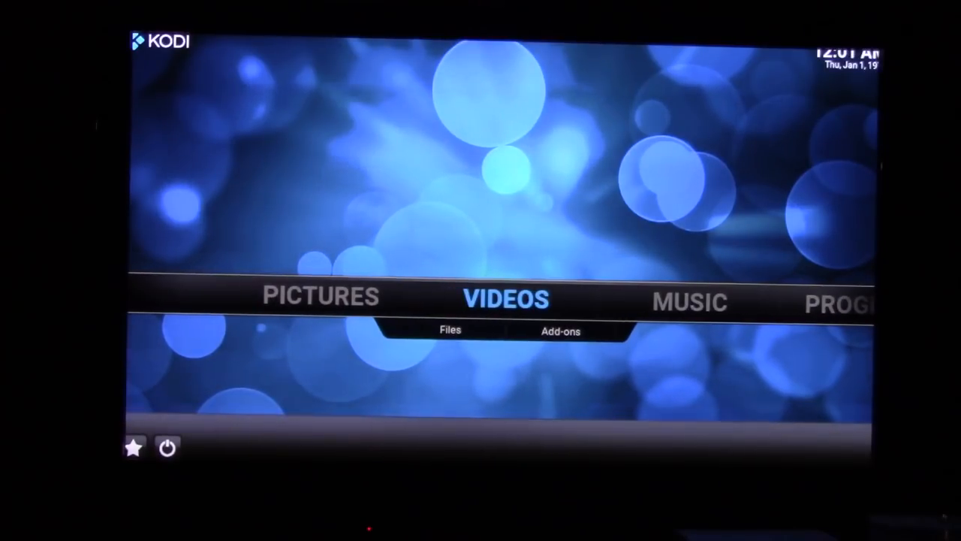
key(Right)
key(Right)
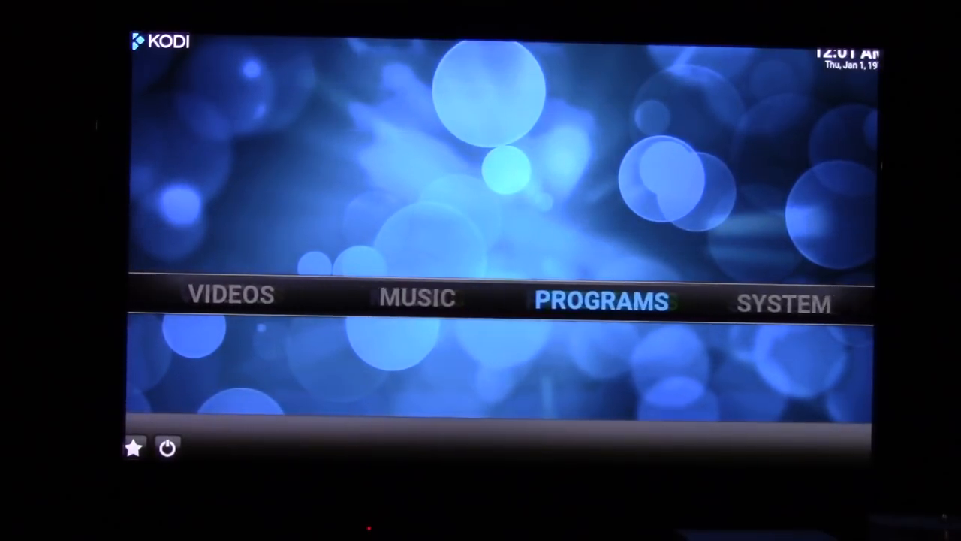
key(Right)
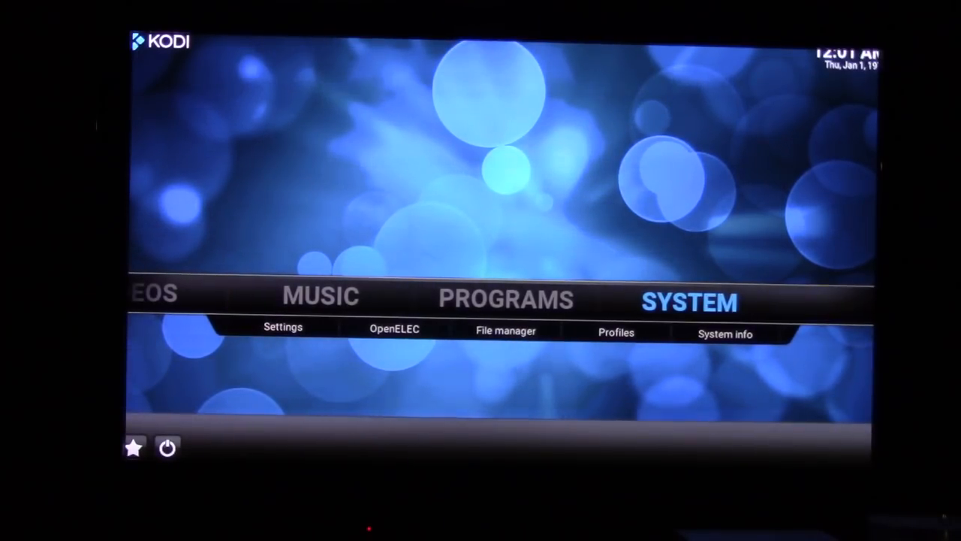
key(Down)
key(Return)
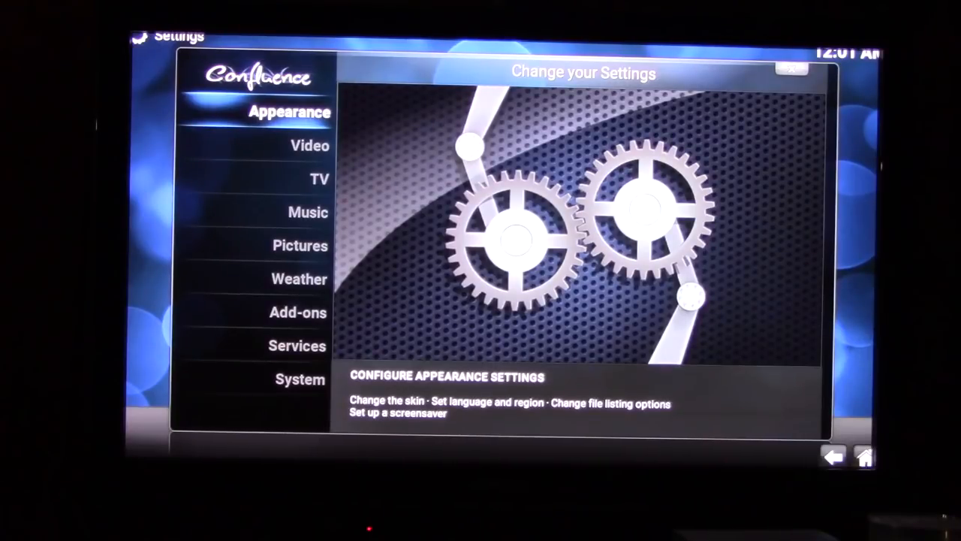
Step: Enter the System settings category showing the video output options
key(Down)
key(Down)
key(Down)
key(Down)
key(Down)
key(Down)
key(Down)
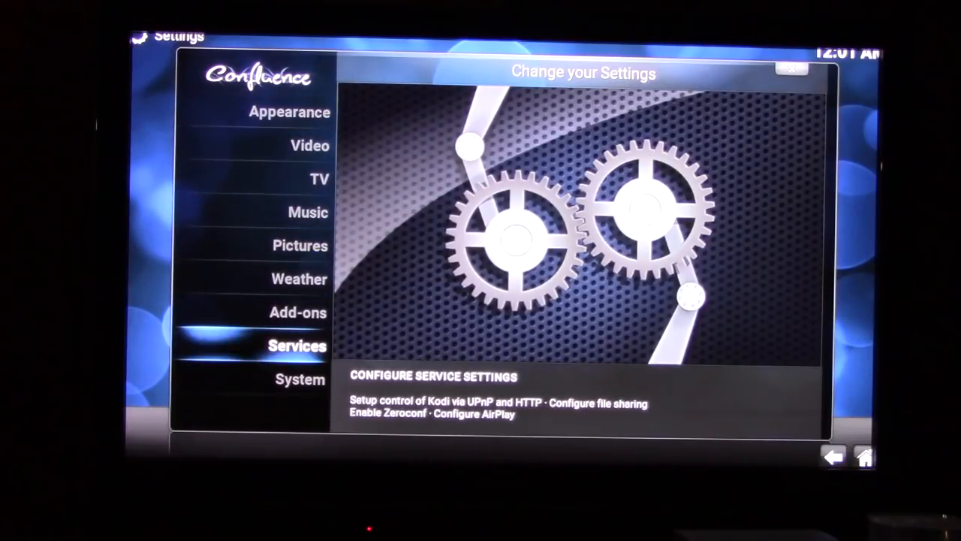
key(Down)
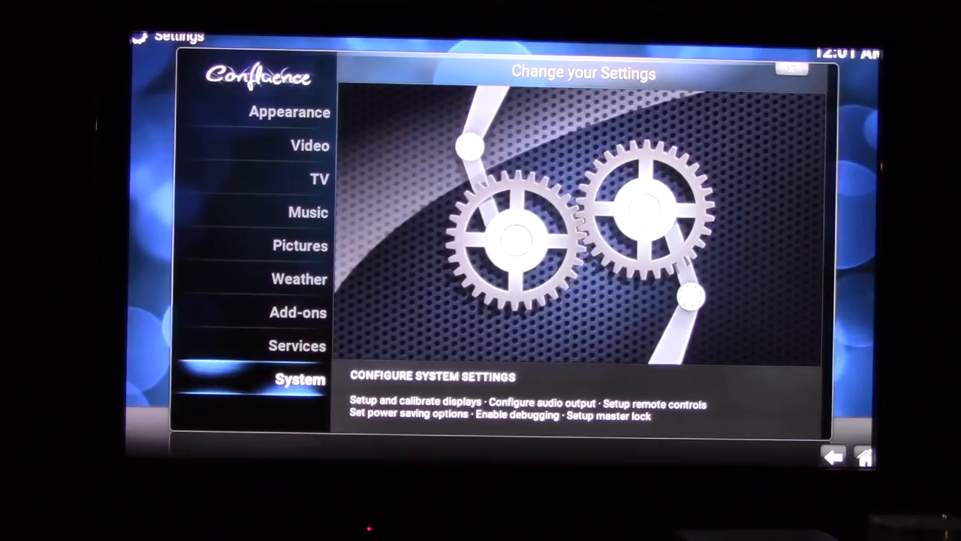
key(Return)
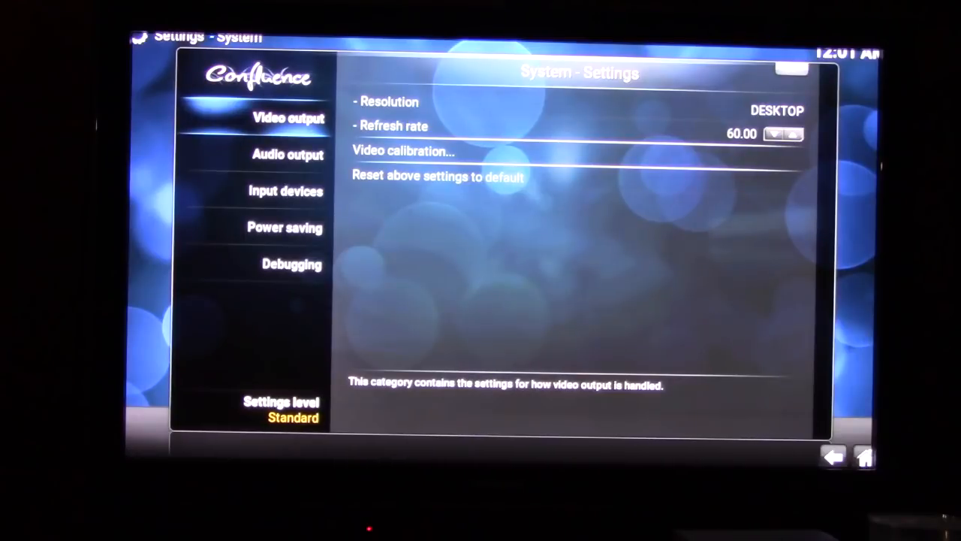
Step: In Audio output, confirm the audio output device stays on HDMI
key(Down)
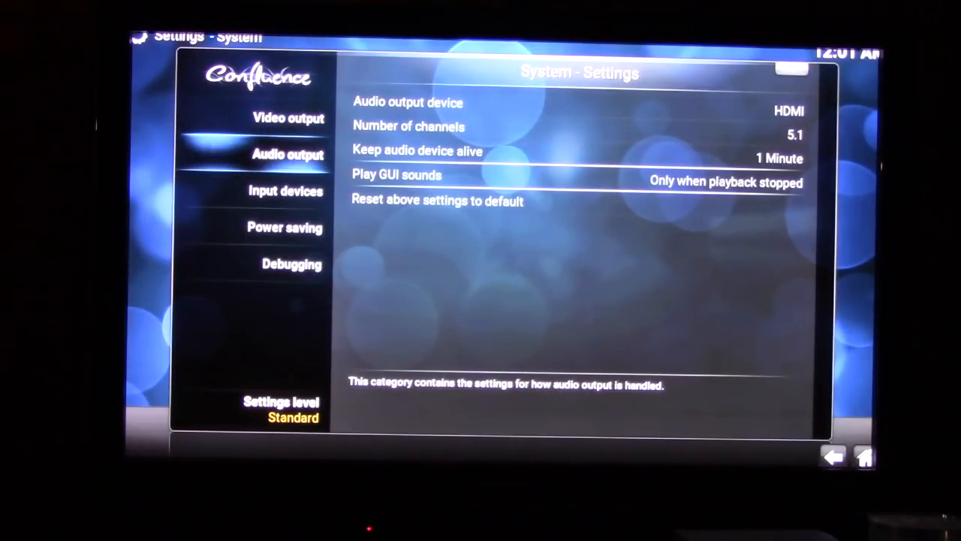
key(Right)
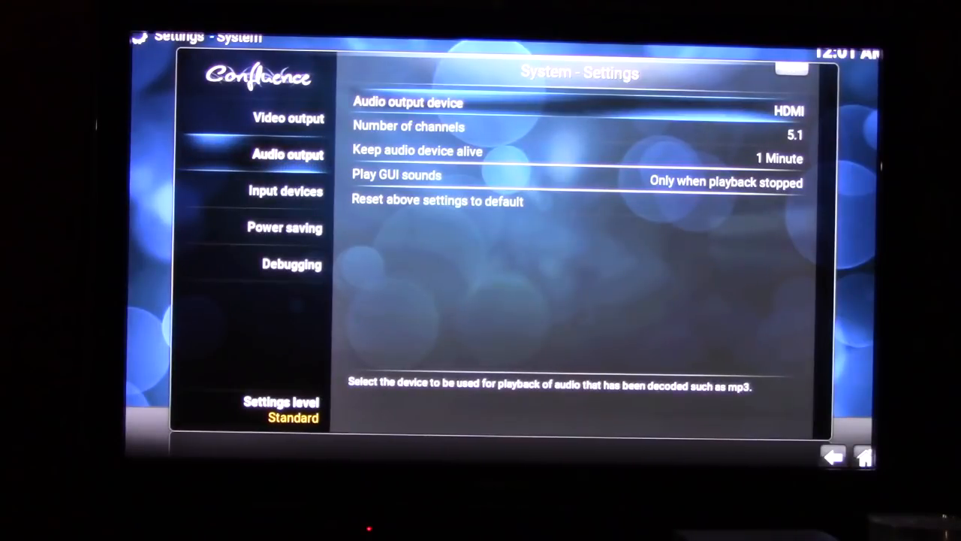
key(Up)
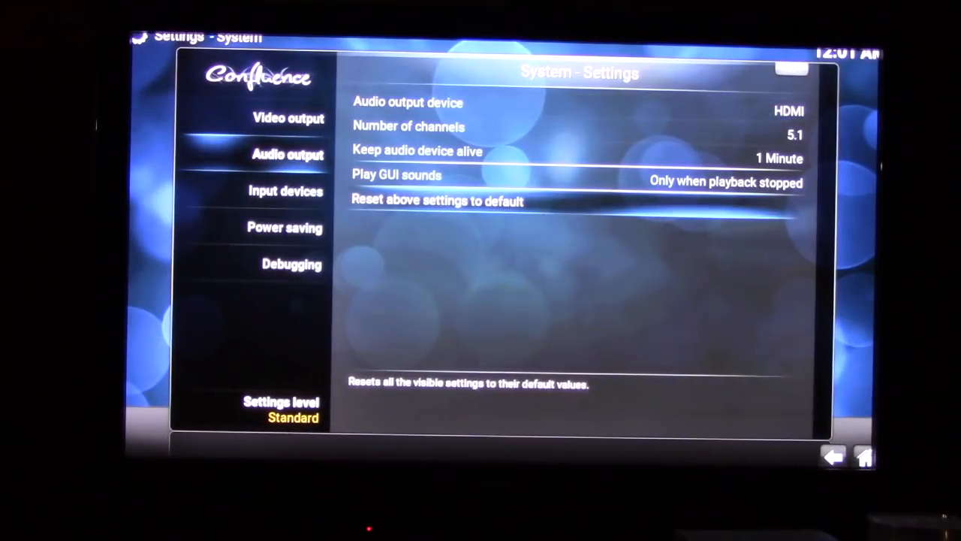
key(Down)
key(Return)
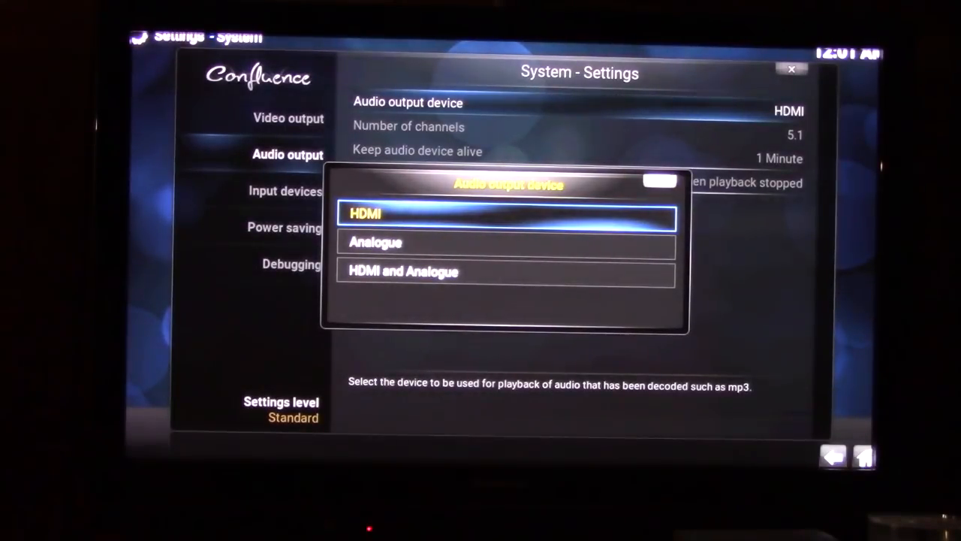
key(Return)
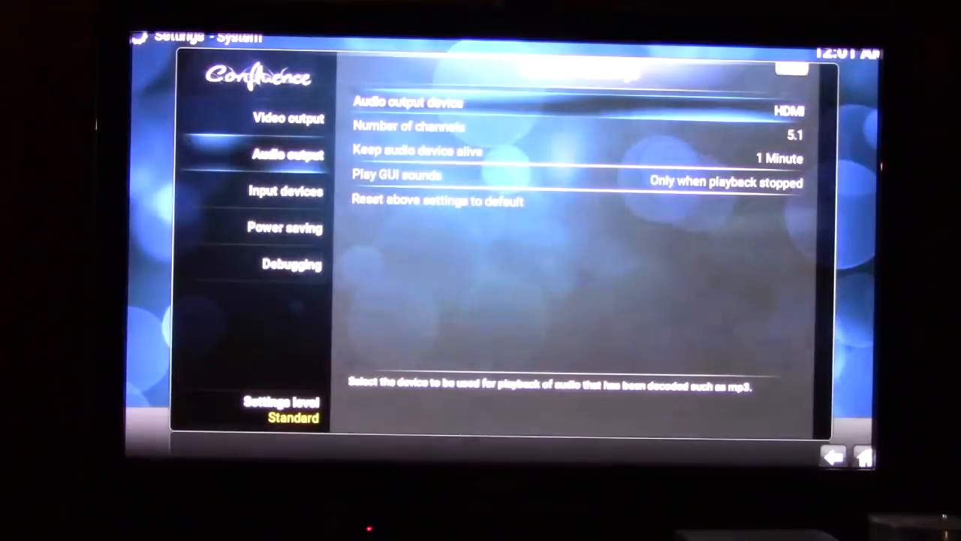
Step: Confirm the number of channels stays at 5.1 and return to the home menu
key(Down)
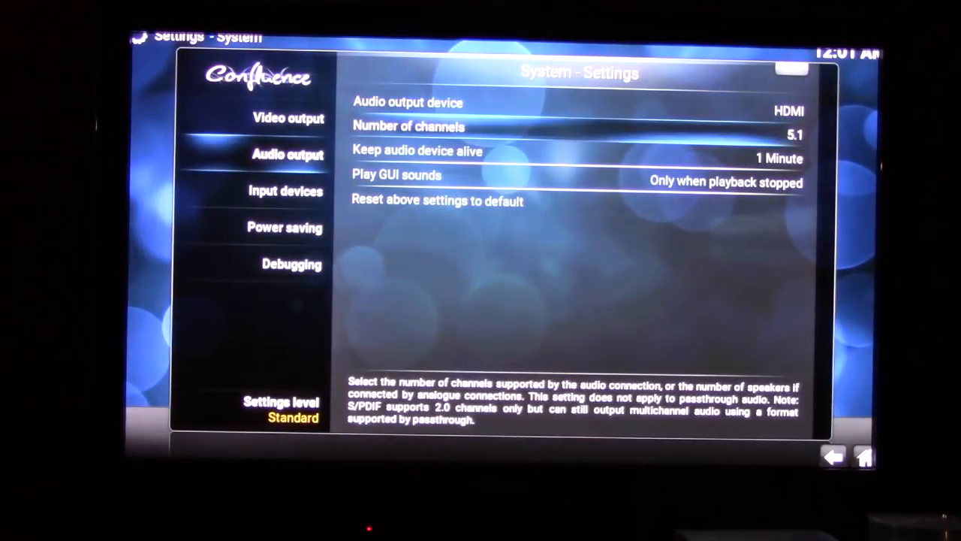
key(Return)
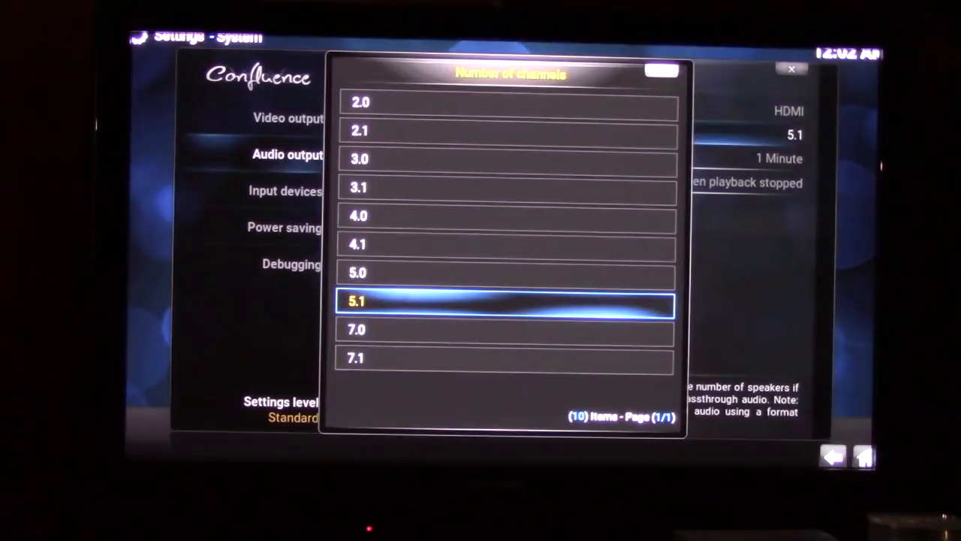
key(Return)
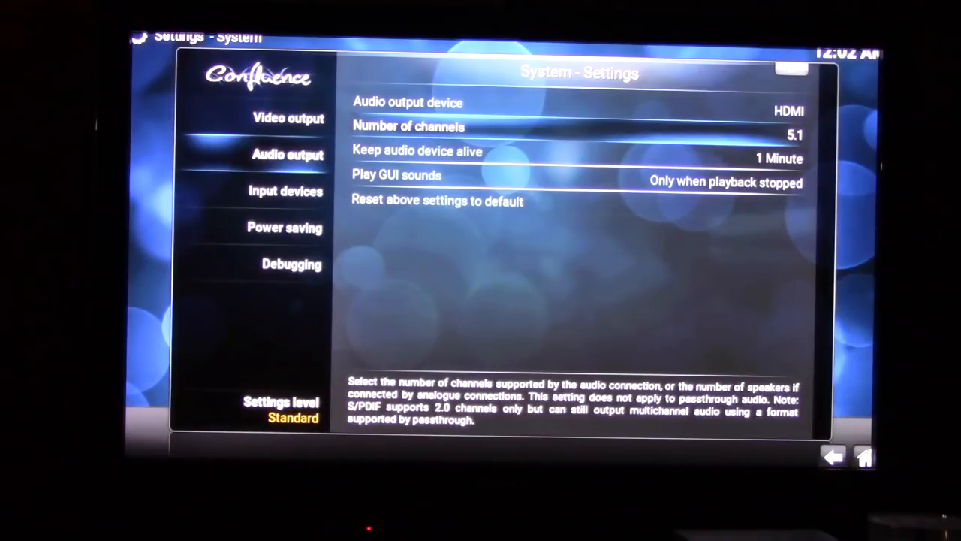
key(Escape)
key(Escape)
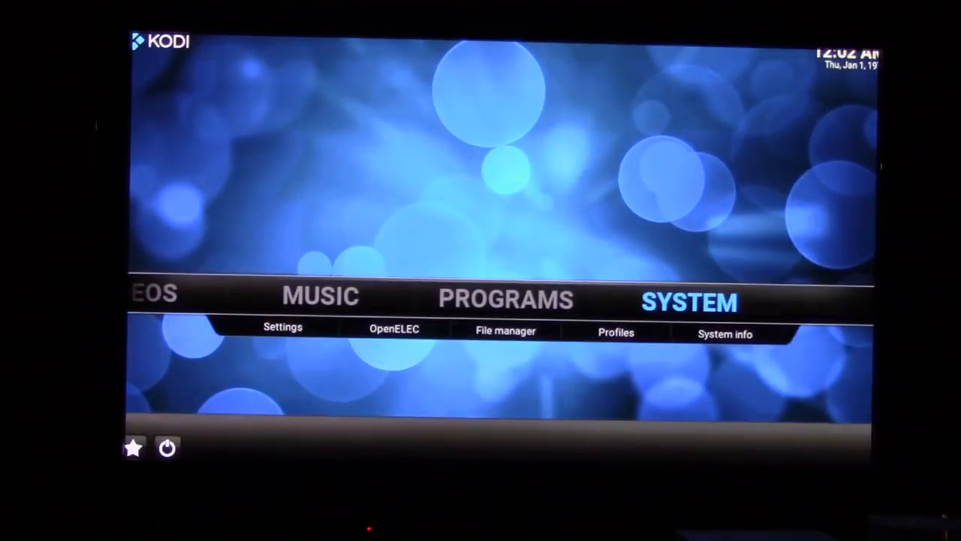
Step: Browse Music files into the Lexar drive's music folder of surround tracks
key(Left)
key(Left)
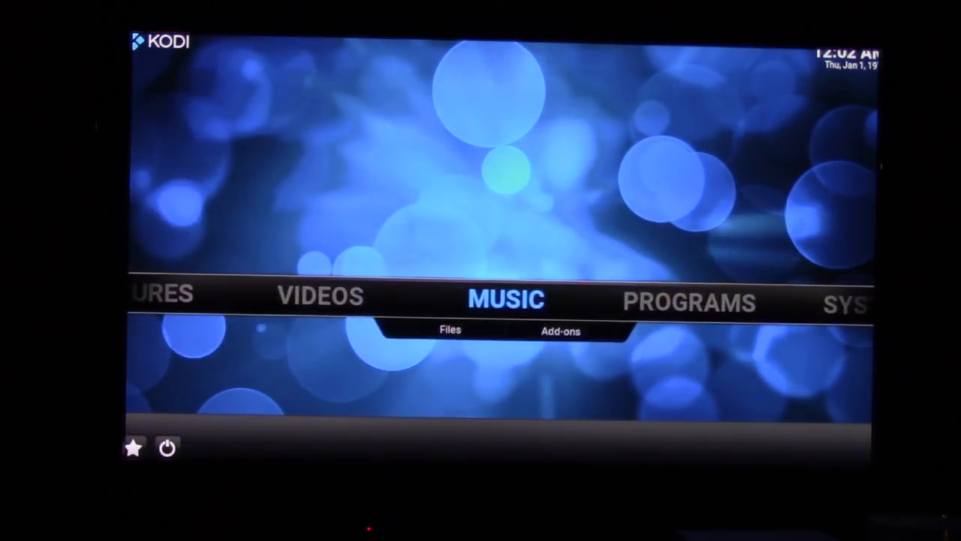
key(Down)
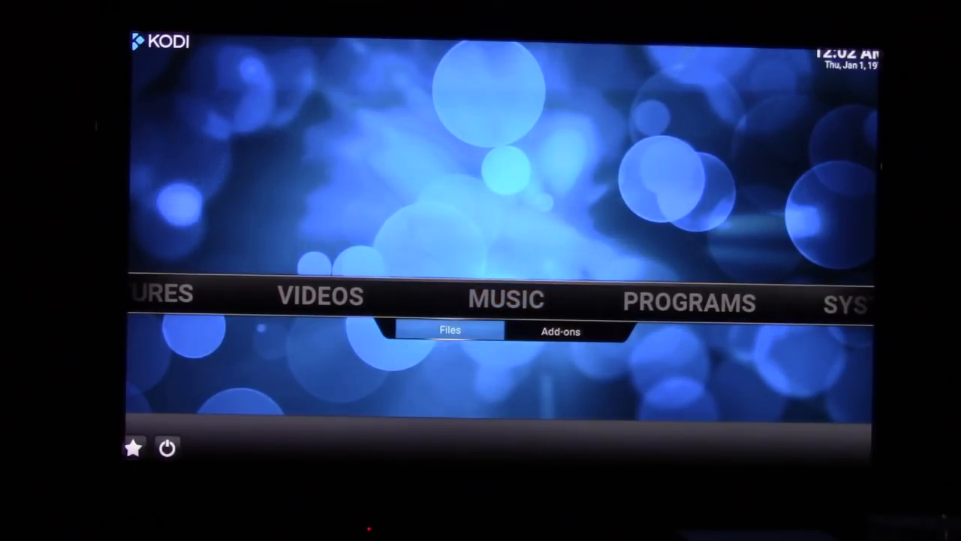
key(Return)
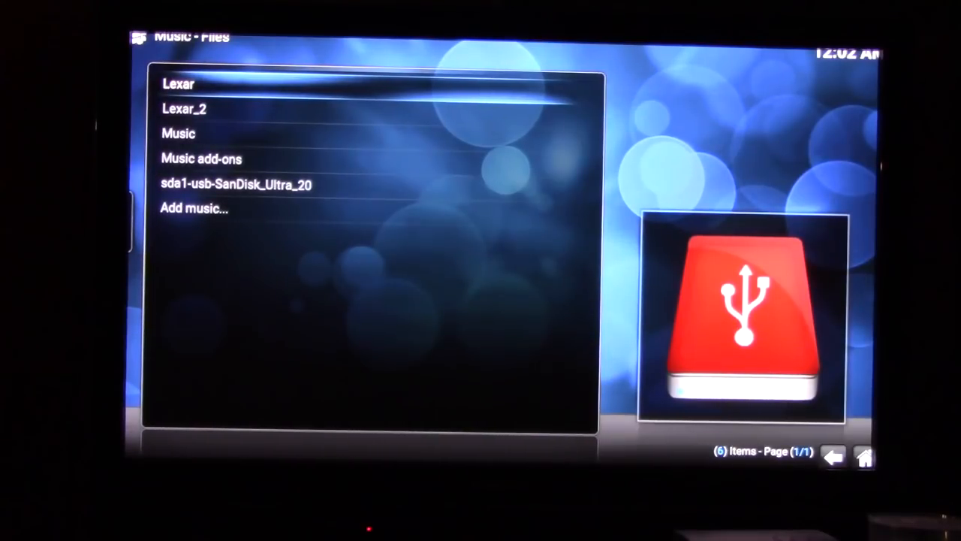
key(Down)
key(Up)
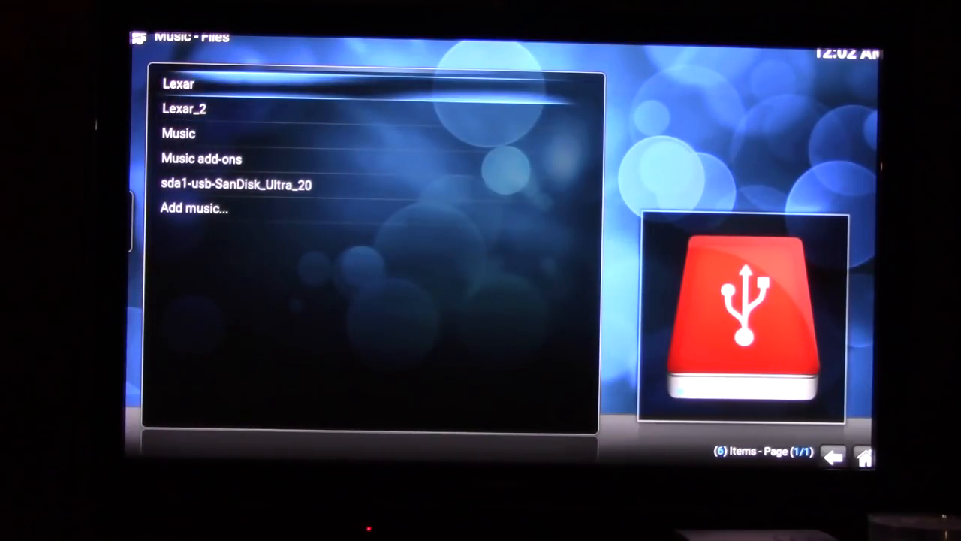
key(Return)
key(Down)
key(Down)
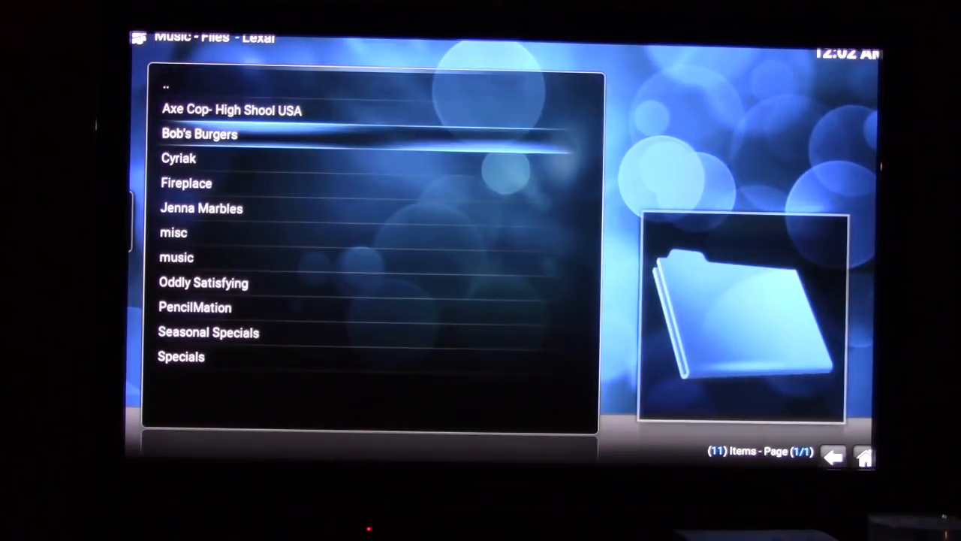
key(Down)
key(Down)
key(Down)
key(Down)
key(Down)
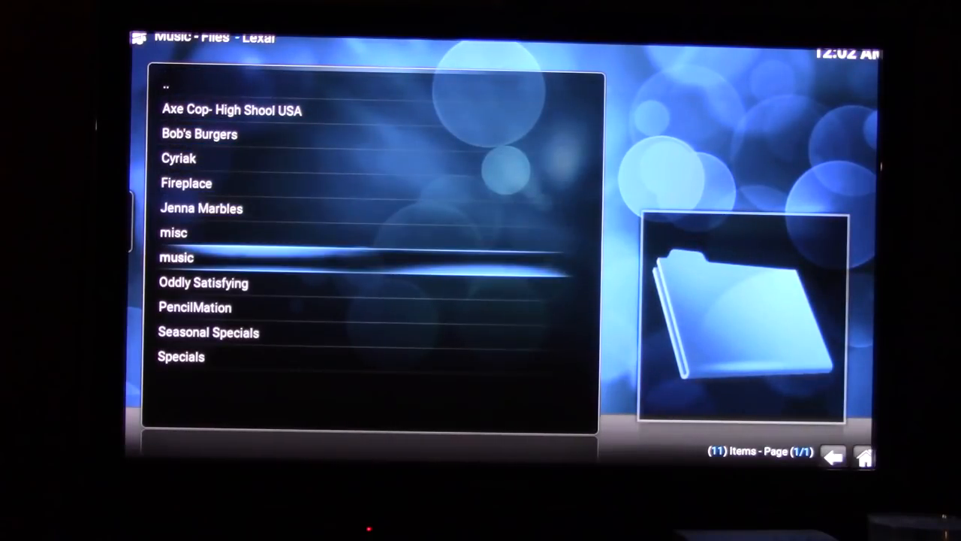
key(Return)
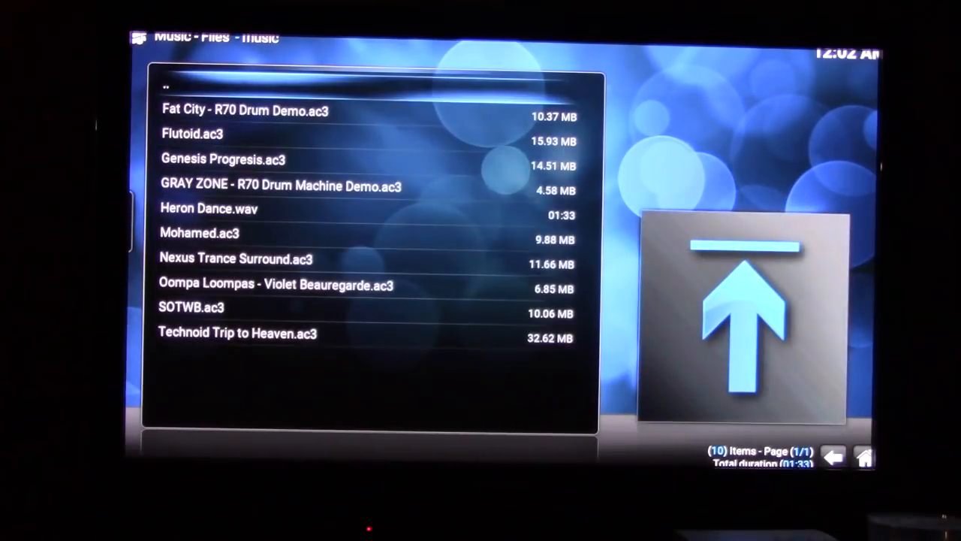
Step: Play Heron Dance.wav, the GRAY ZONE drum demo, then Genesis Progresis.ac3 in turn
key(Down)
key(Down)
key(Down)
key(Down)
key(Down)
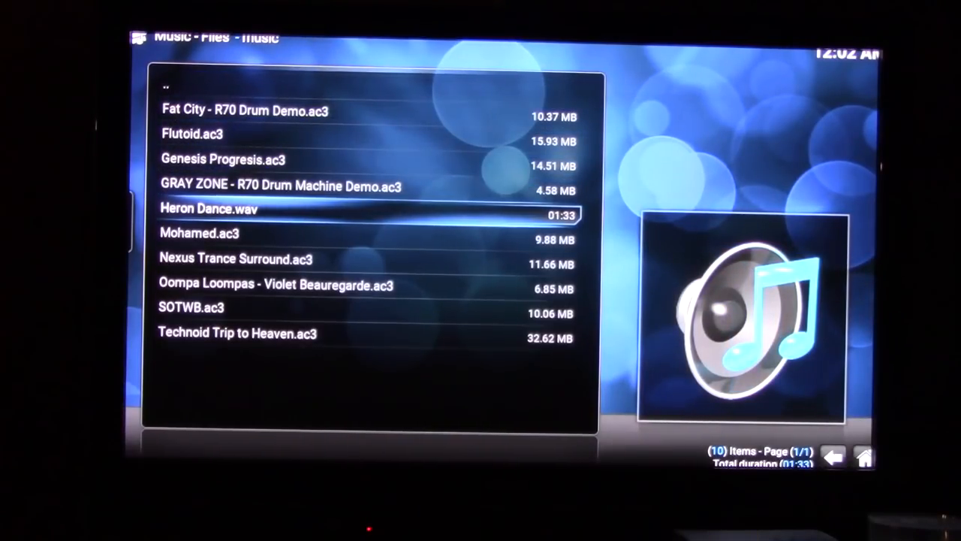
key(Return)
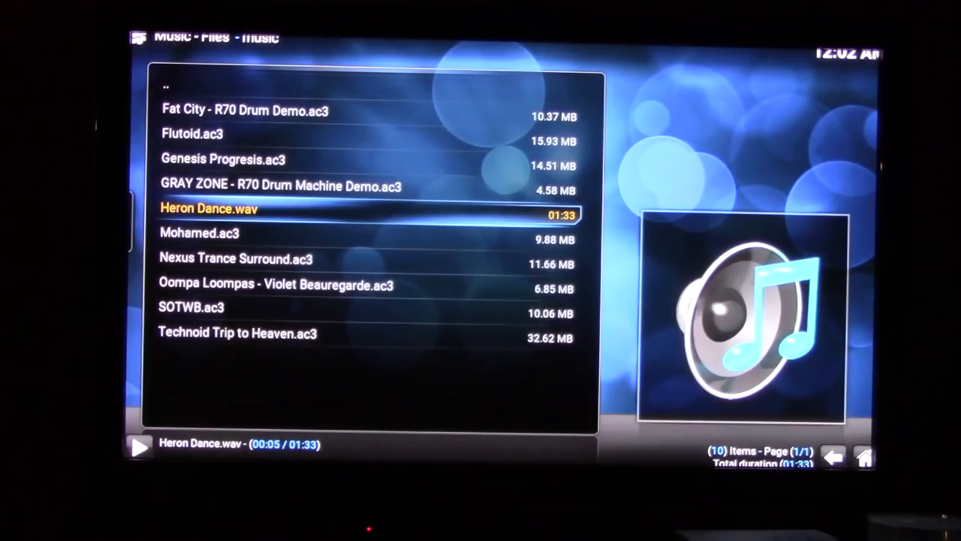
key(Up)
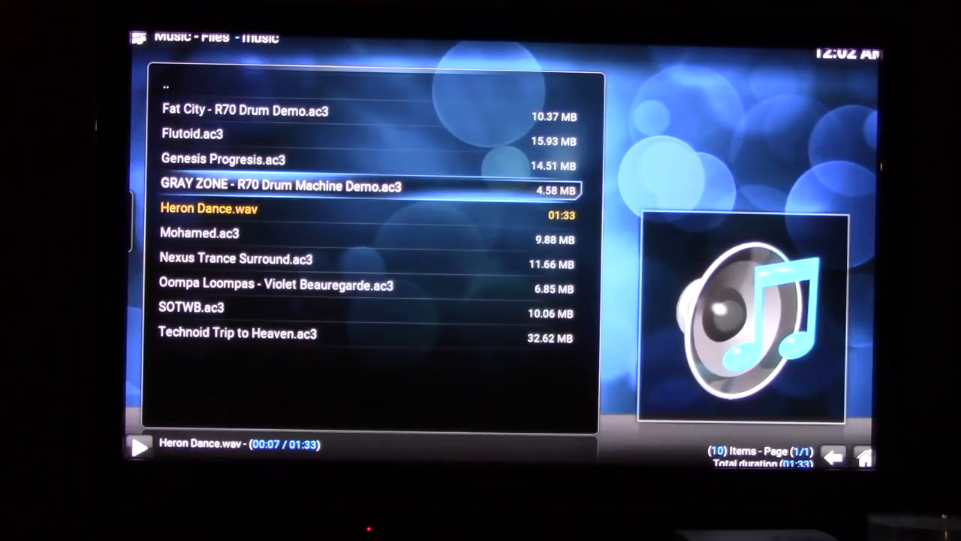
key(Return)
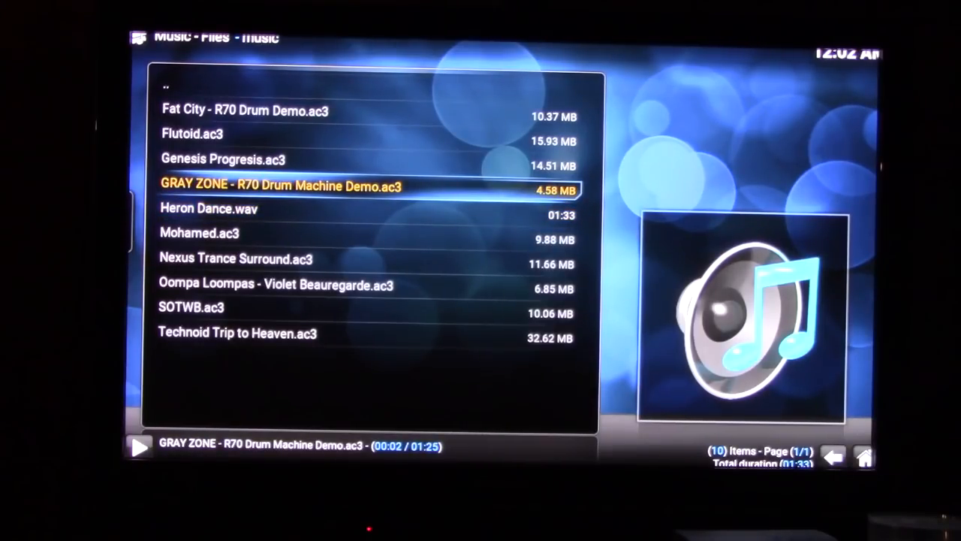
key(Up)
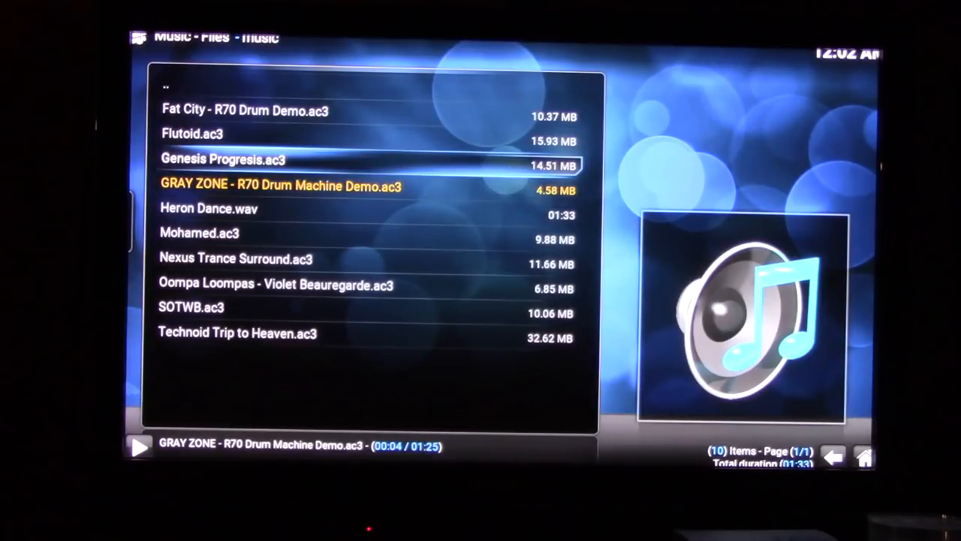
key(Return)
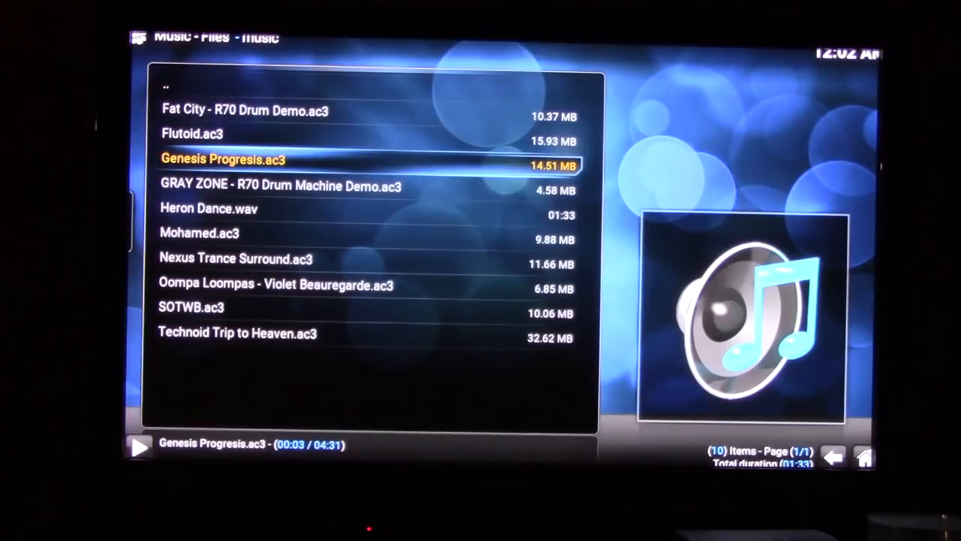
Step: Restart Heron Dance.wav from the beginning and pause it at 00:03
key(Down)
key(Down)
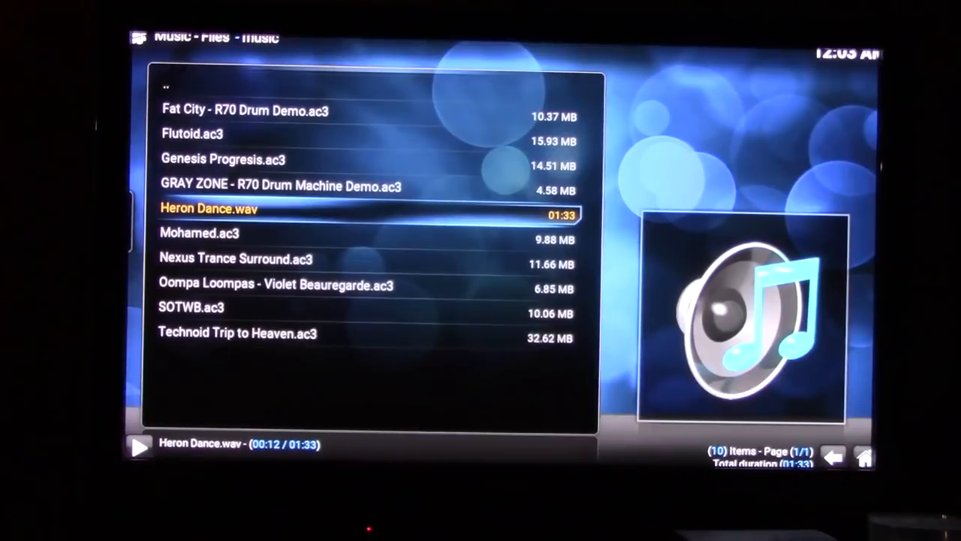
key(Return)
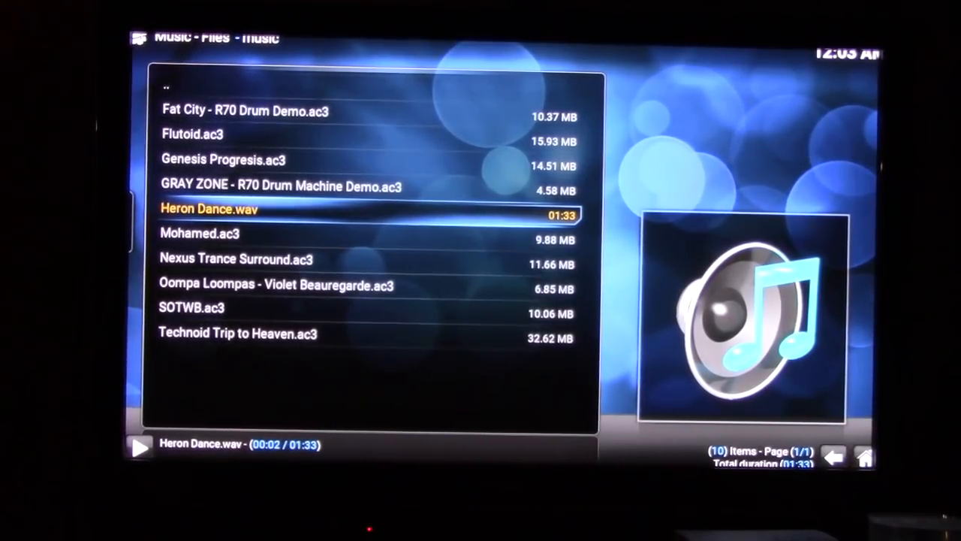
key(space)
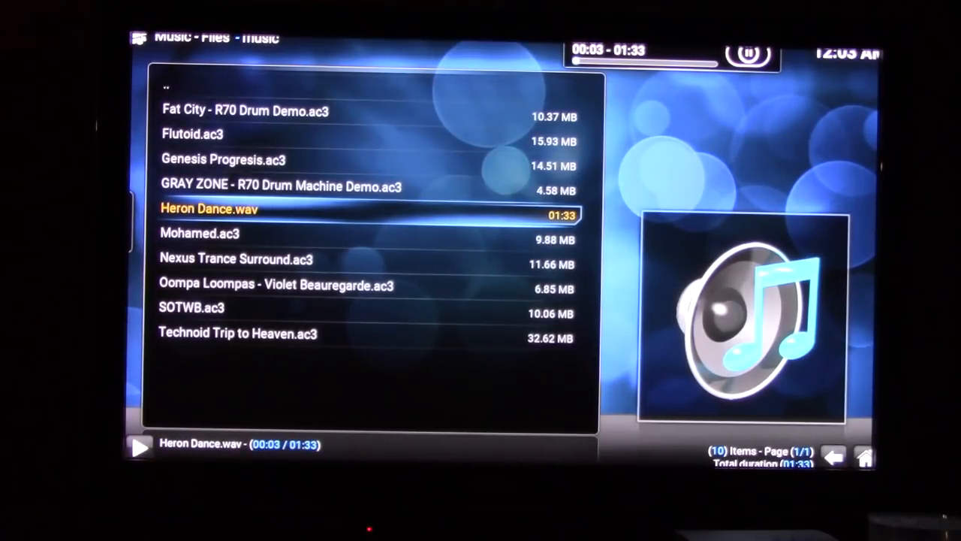
key(Up)
key(Up)
key(Up)
key(Up)
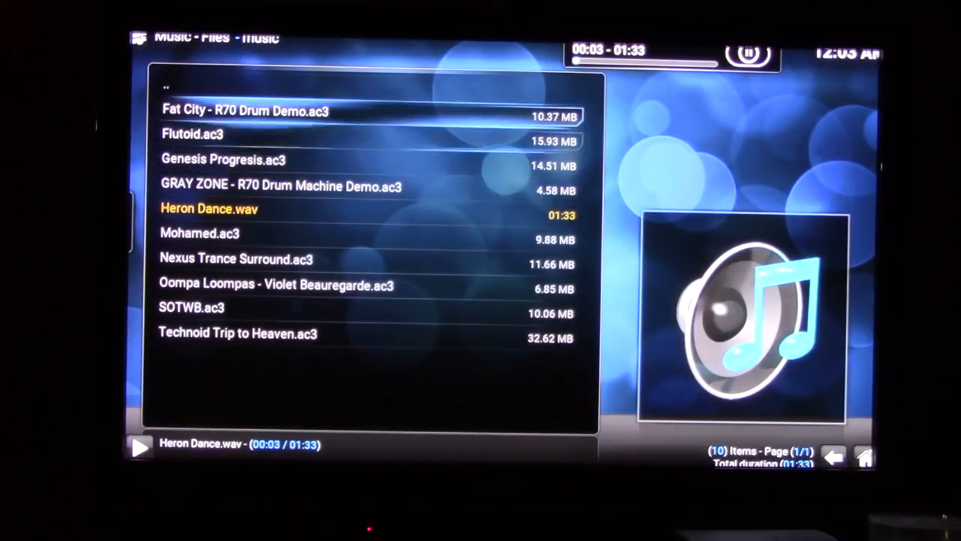
key(Up)
Step: Go up to Lexar, look into the empty Cyriak folder, and return to the home menu
key(Return)
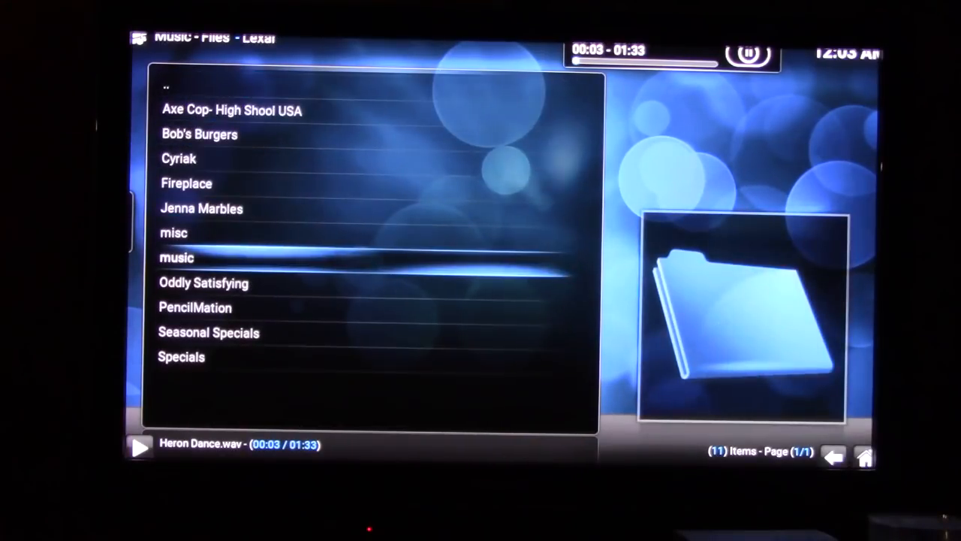
key(Up)
key(Up)
key(Up)
key(Up)
key(Up)
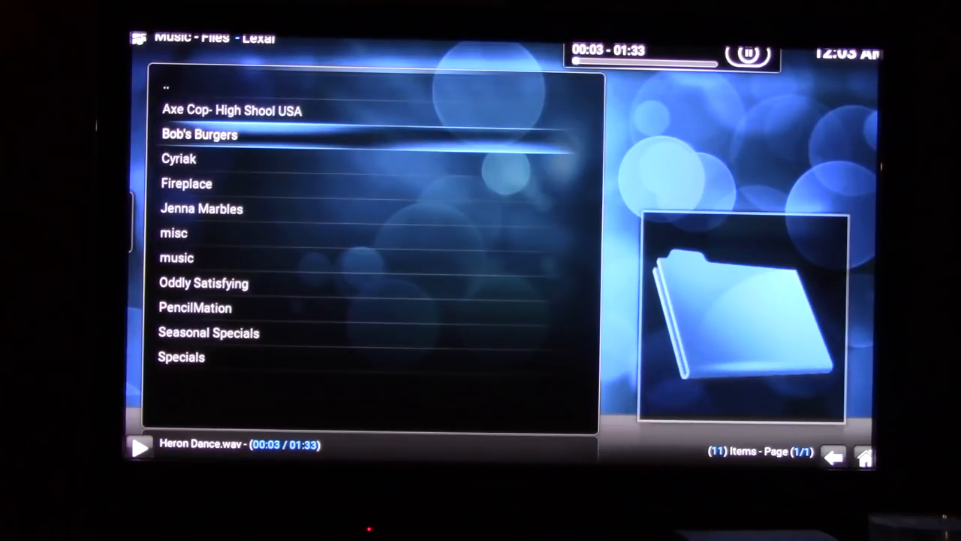
key(Down)
key(Return)
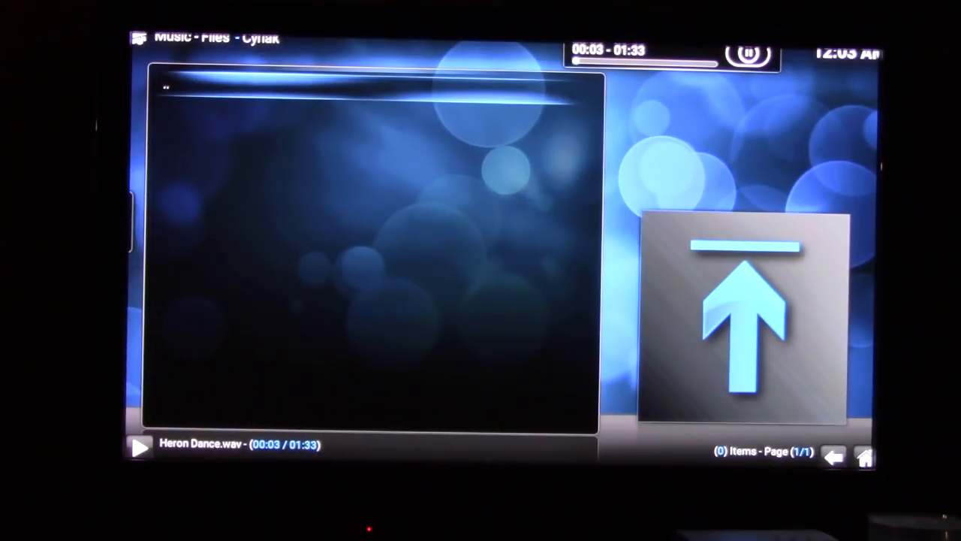
key(Return)
key(Up)
key(Up)
key(Up)
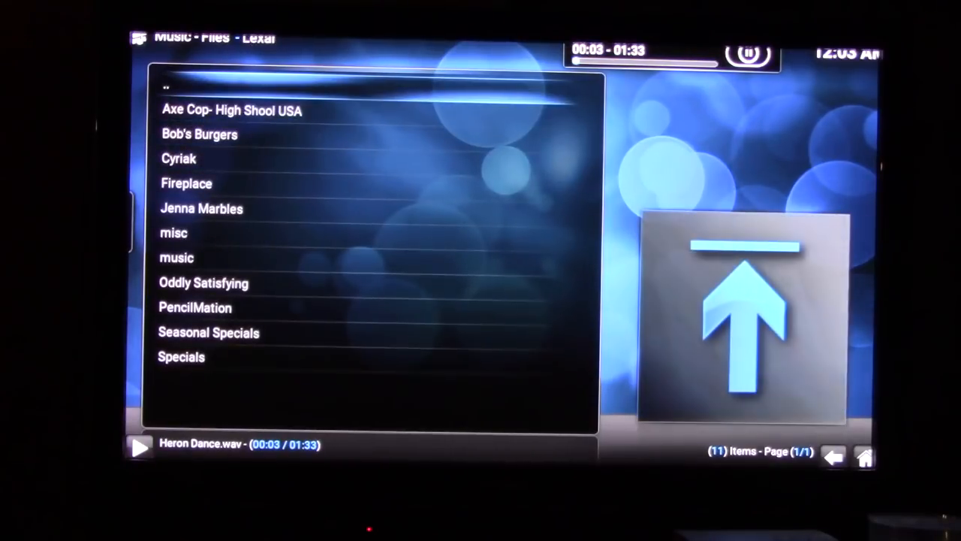
key(Escape)
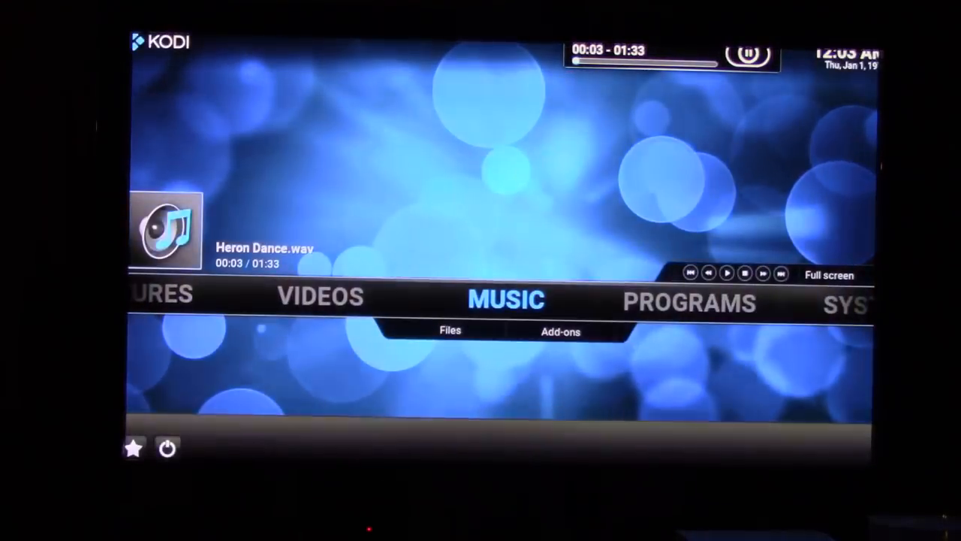
Step: From Videos, enter the Lexar drive and back out of its empty music folder
key(Left)
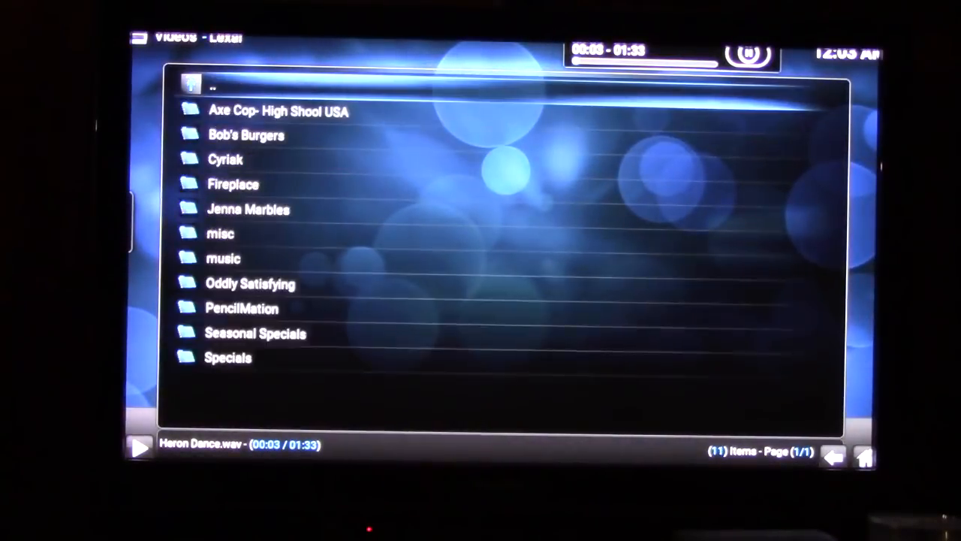
key(Down)
key(Down)
key(Down)
key(Down)
key(Down)
key(Down)
key(Down)
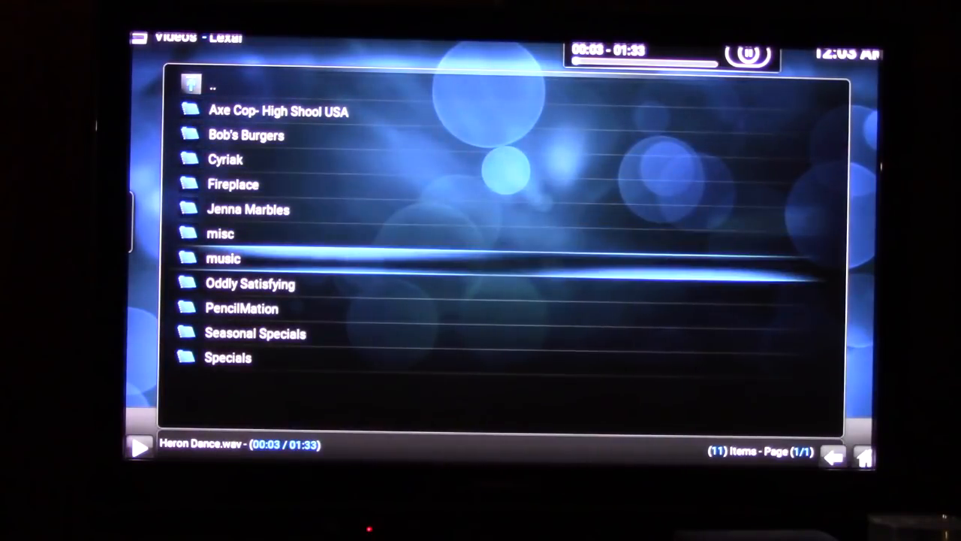
key(Return)
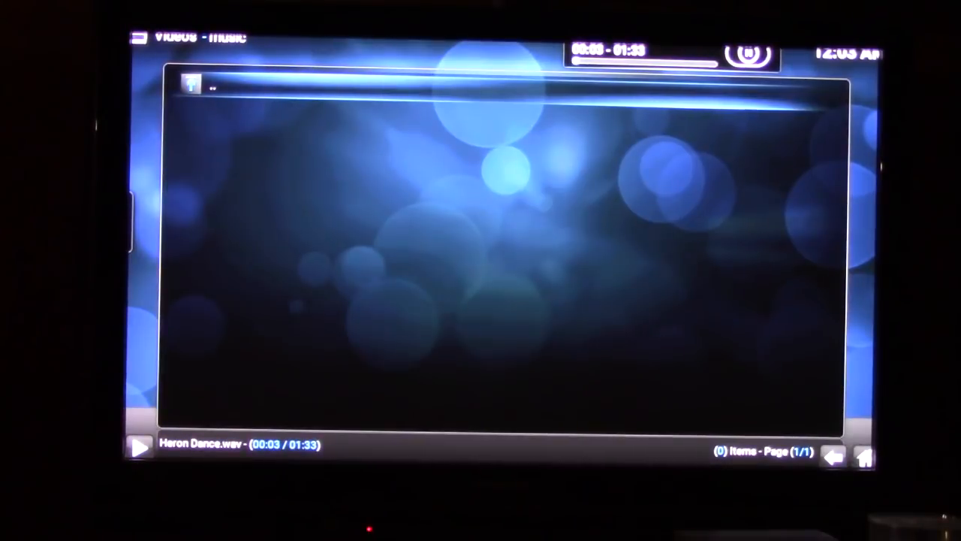
key(Return)
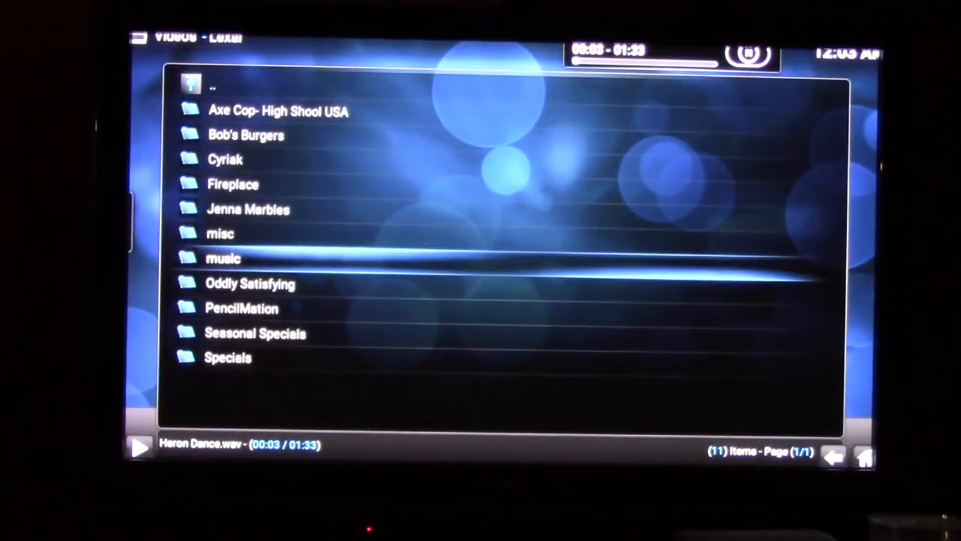
key(Up)
key(Up)
key(Up)
key(Up)
key(Up)
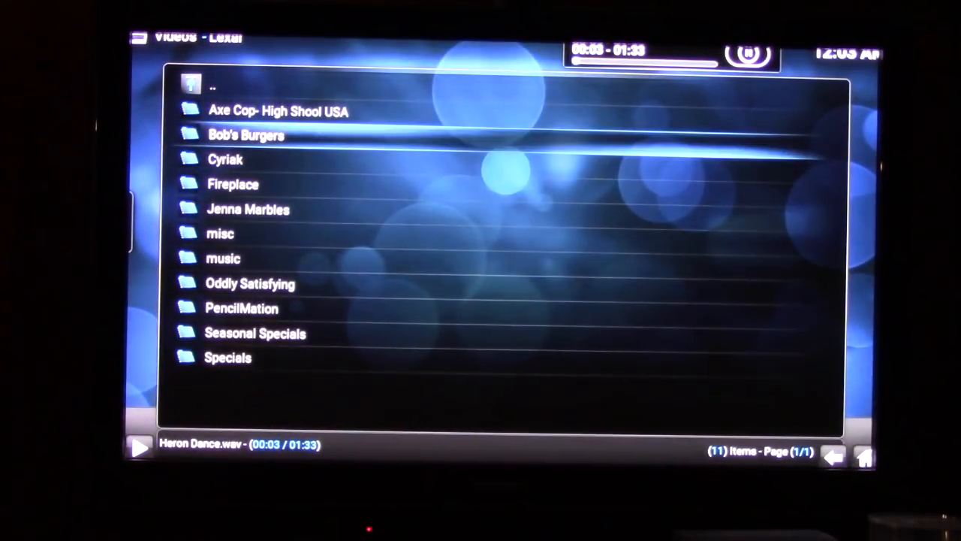
Step: Enter Bob's Burgers and the Season 4 folder listing its 22 episodes
key(Return)
key(Down)
key(Down)
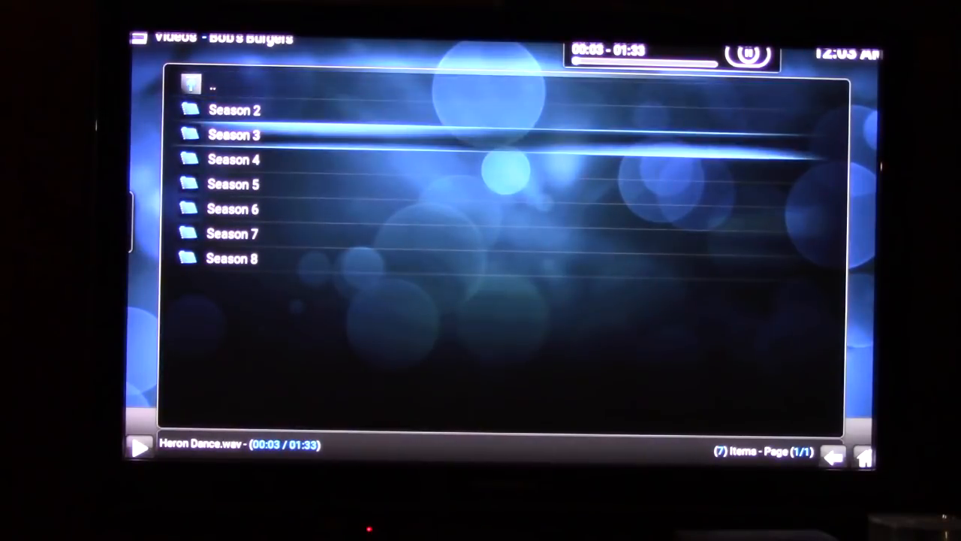
key(Down)
key(Return)
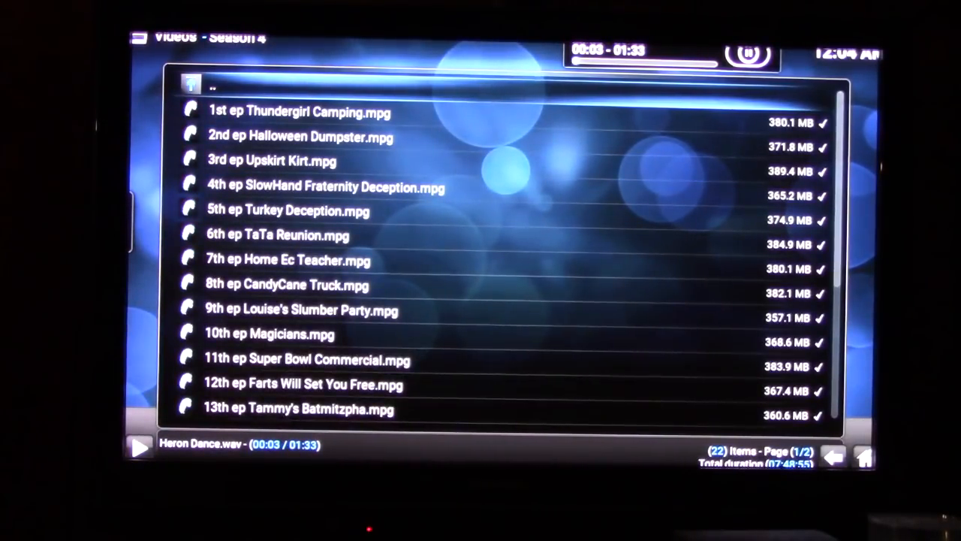
Step: Play 2nd ep Halloween Dumpster.mpg, skip ahead, toggle the list overlay, then restart it from its opening
key(Down)
key(Down)
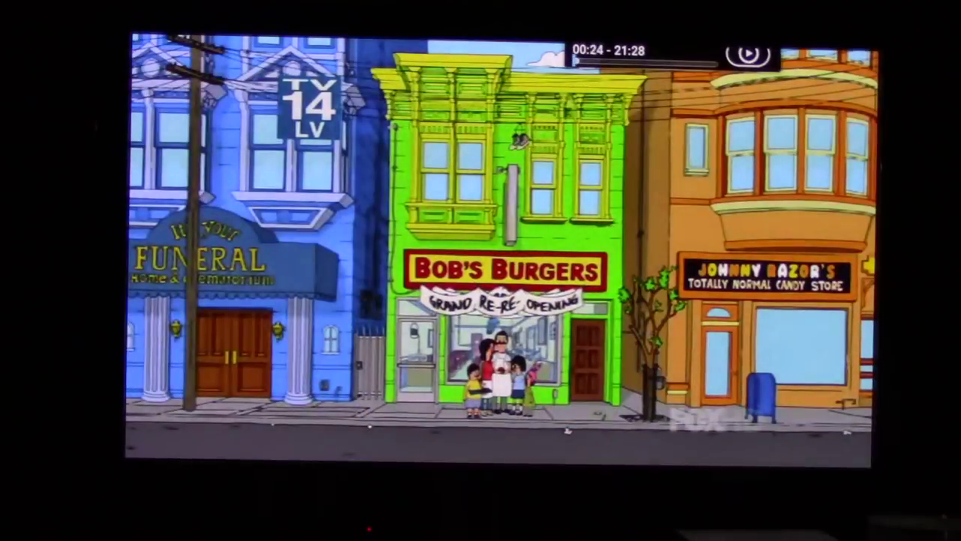
key(Right)
key(Right)
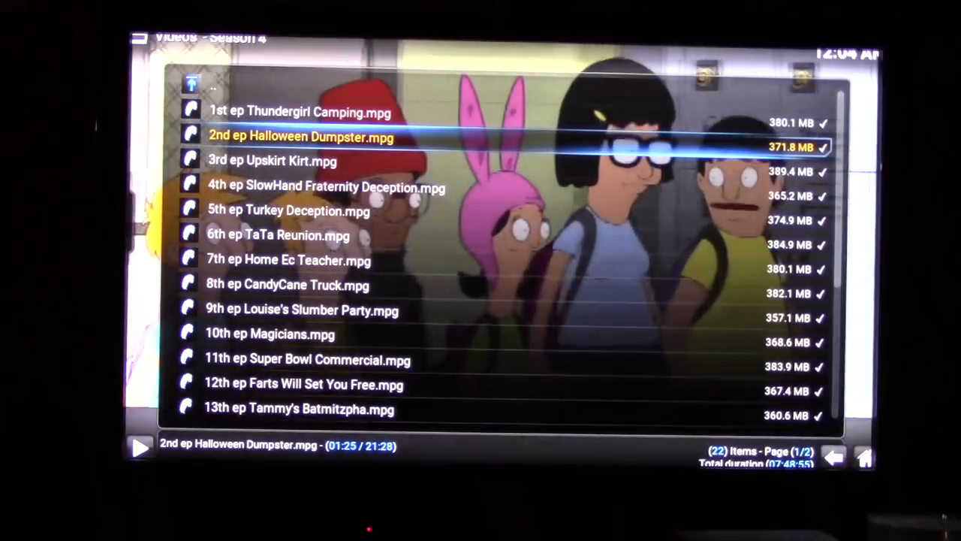
key(Tab)
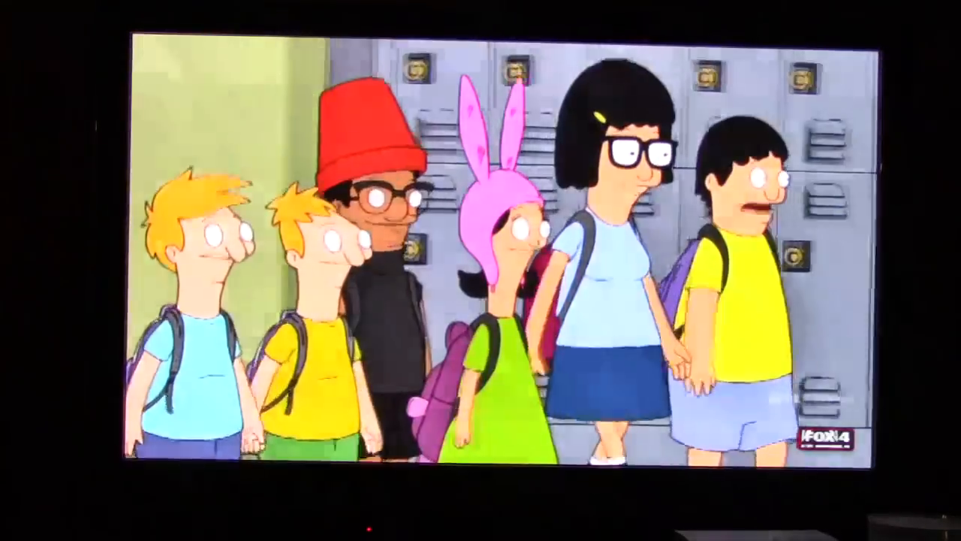
key(Escape)
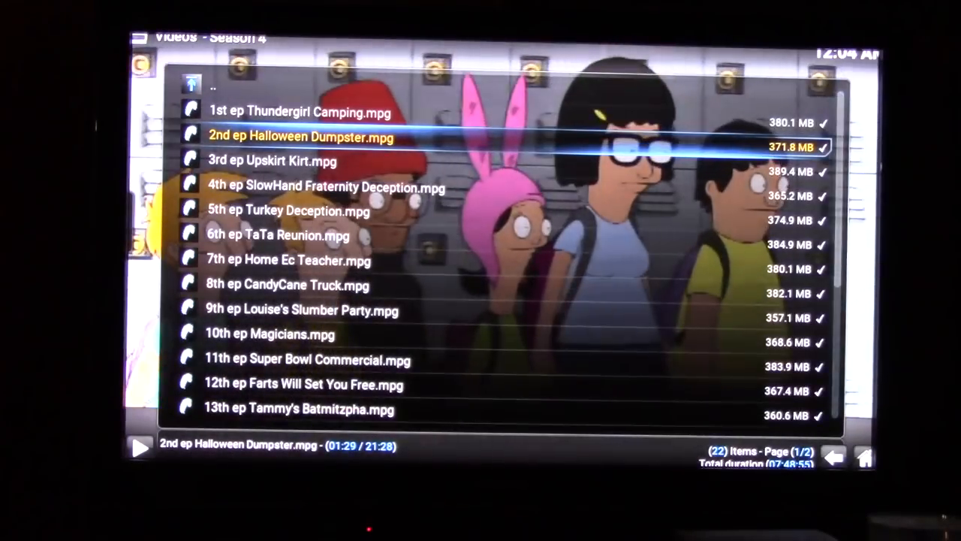
key(Return)
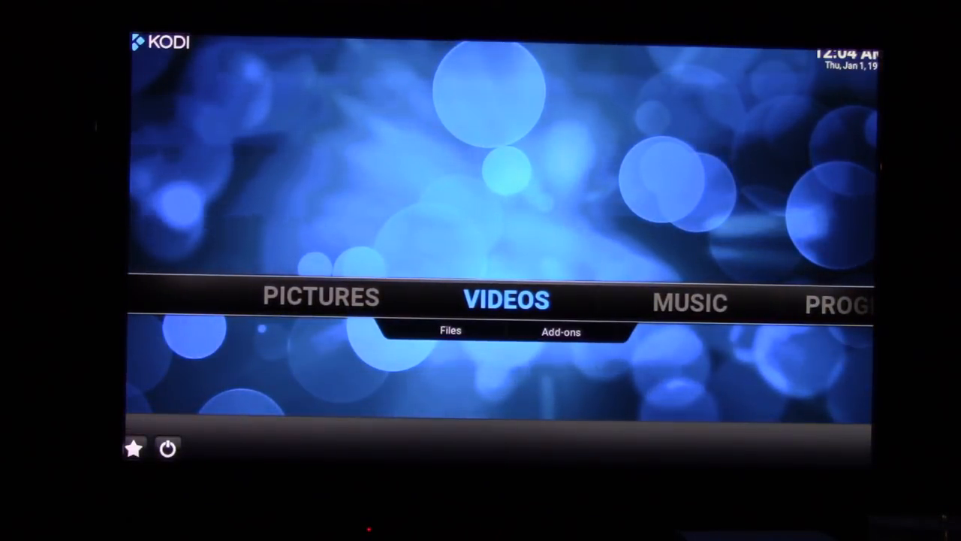
Step: Move across Pictures and back to Videos on the home menu with playback stopped
key(Left)
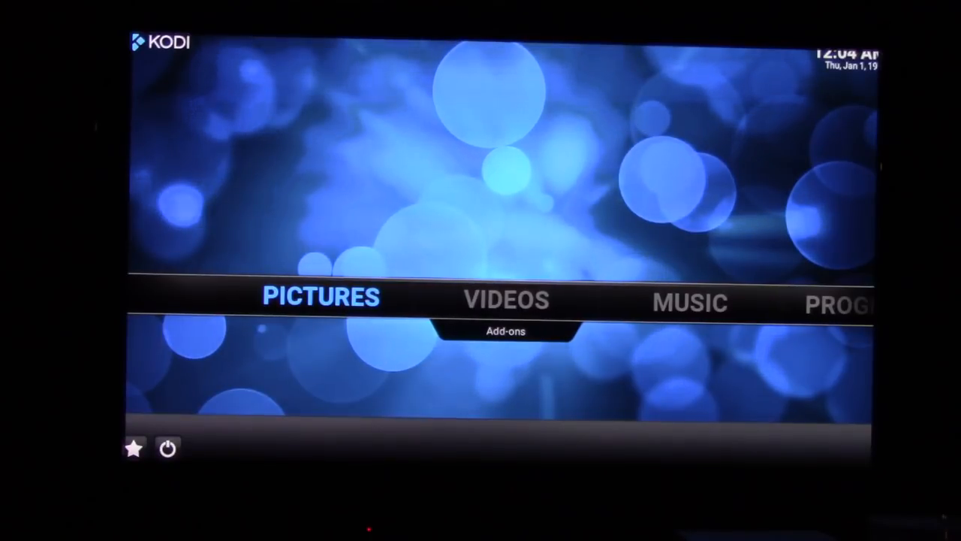
key(Right)
key(Right)
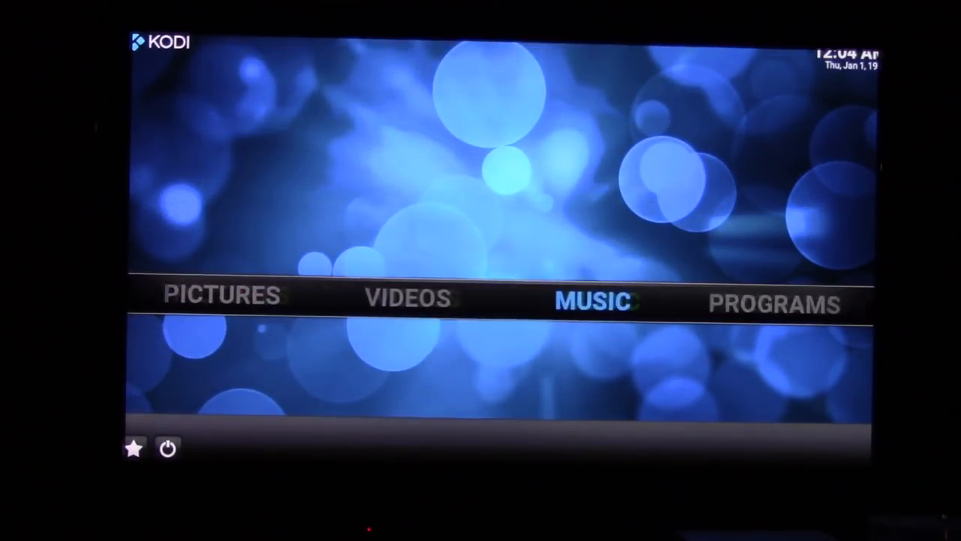